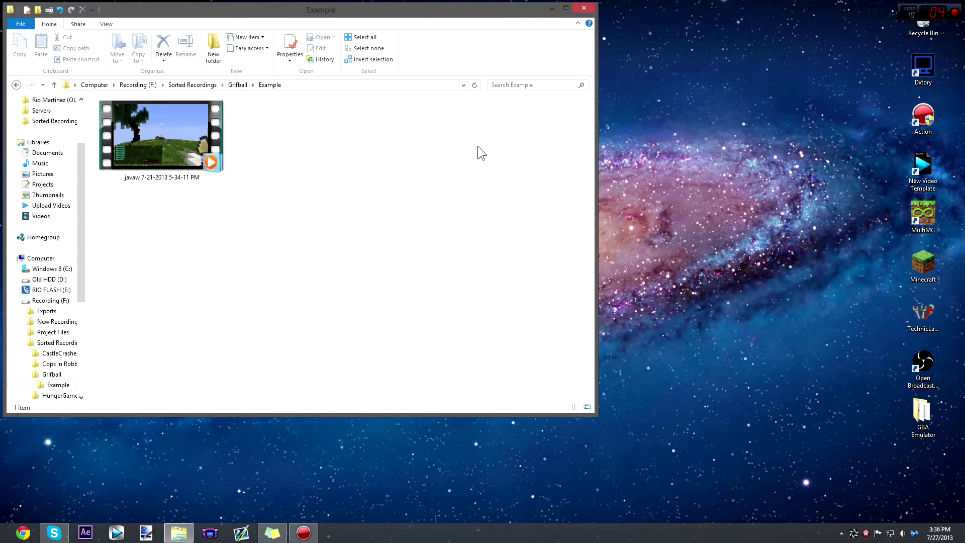
- Extract the Minecraft video's audio streams into st0 and st1 WAV files
drag(159, 143, 191, 139)
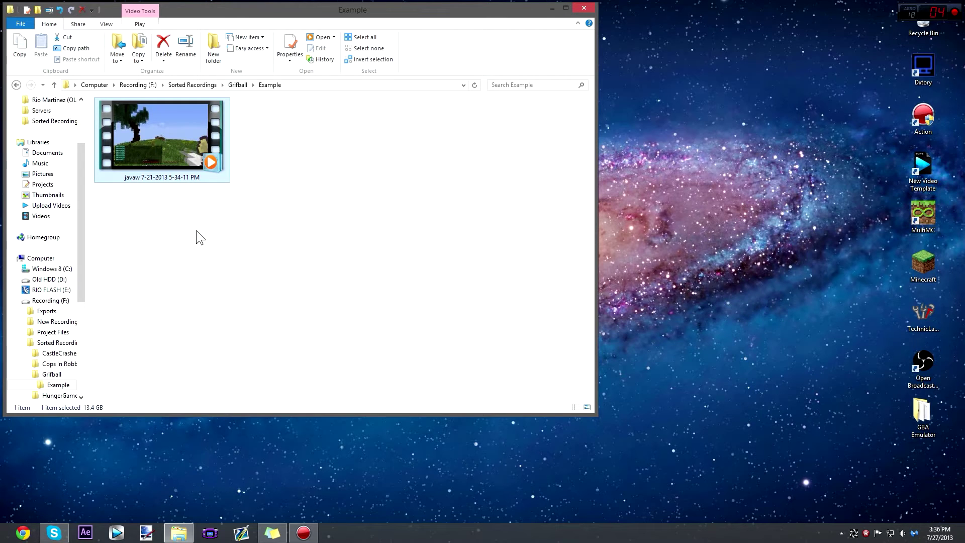
right_click(159, 139)
click(178, 169)
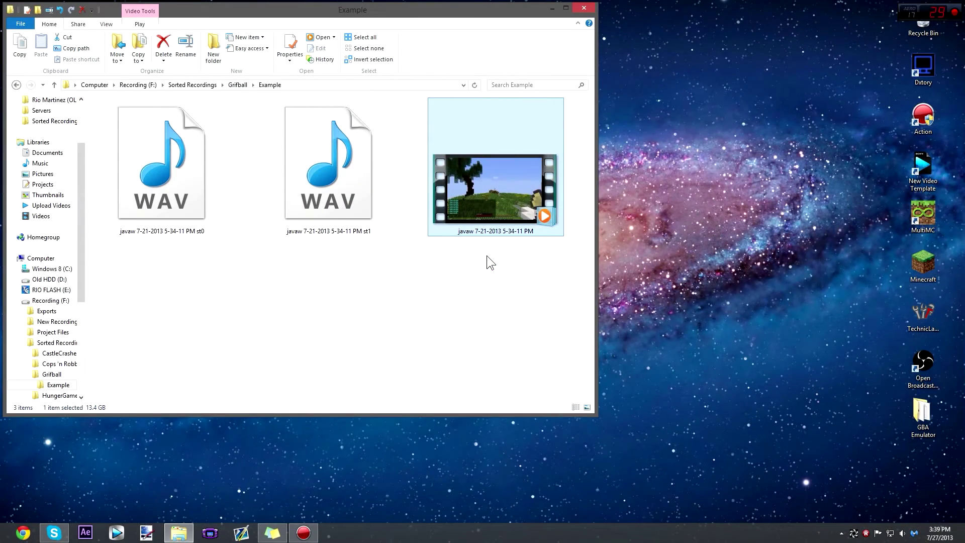
- Preview the st1 WAV in the media player to identify its track, then close it
click(489, 299)
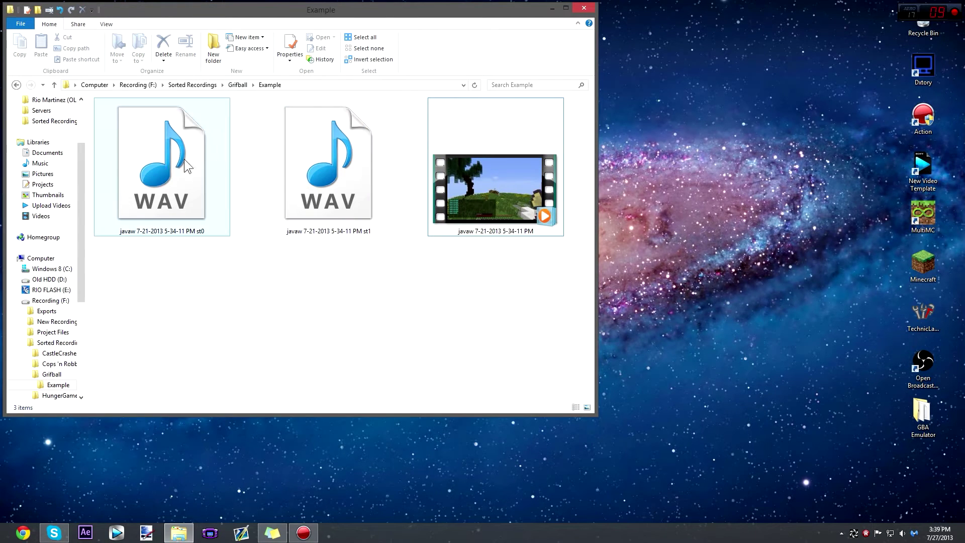
click(363, 157)
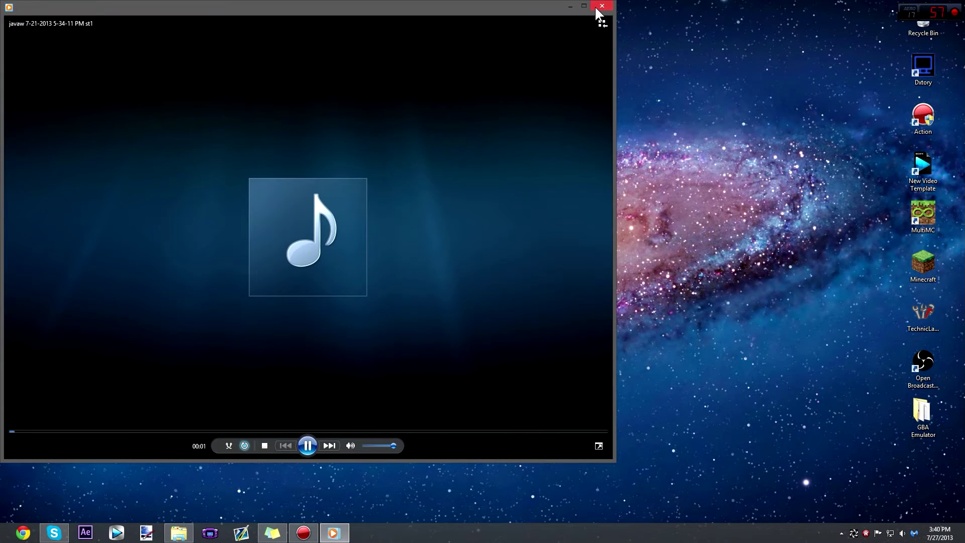
click(598, 7)
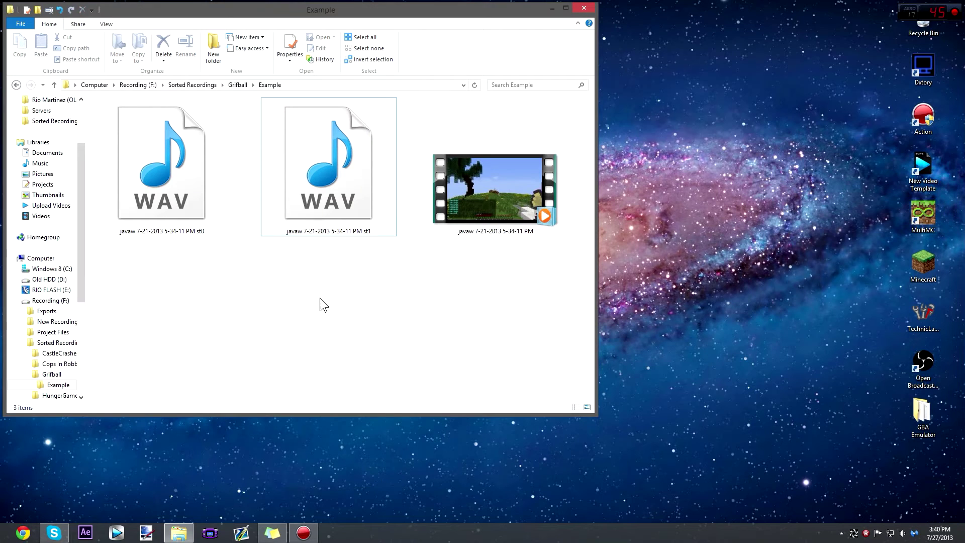
- Open the st1 WAV in Audacity
right_click(317, 158)
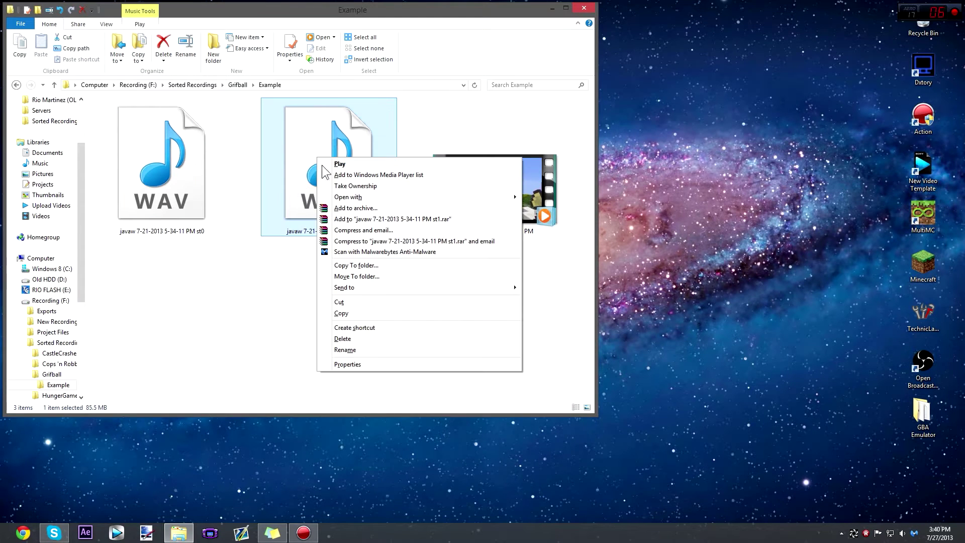
mouse_move(347, 197)
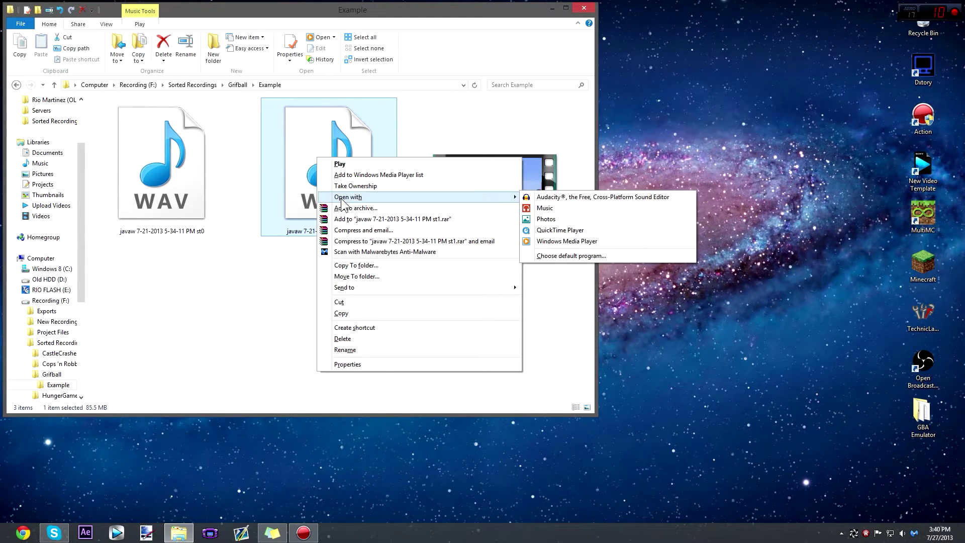
click(552, 197)
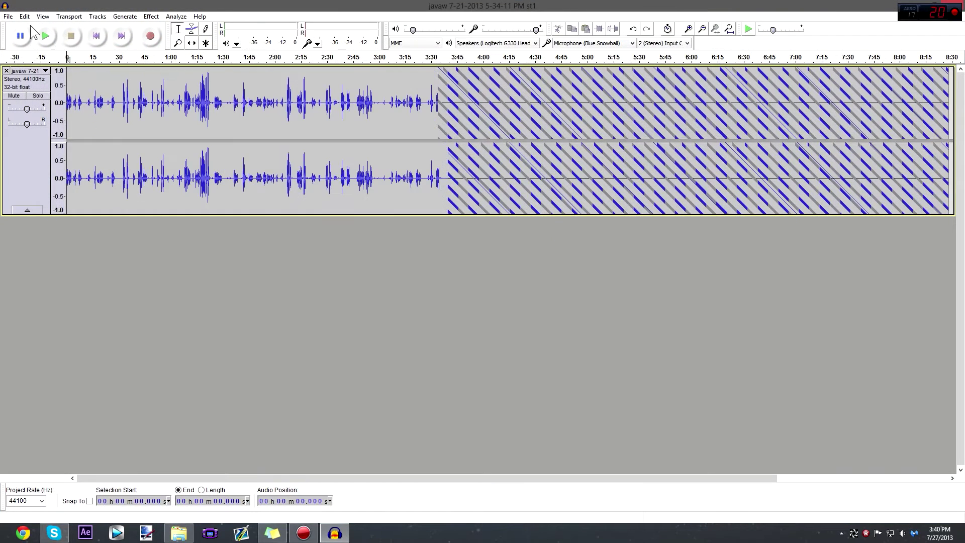
- Apply the Commentary - Blue Snowball chain and select a quiet stretch as a noise sample
key(alt+f)
key(y)
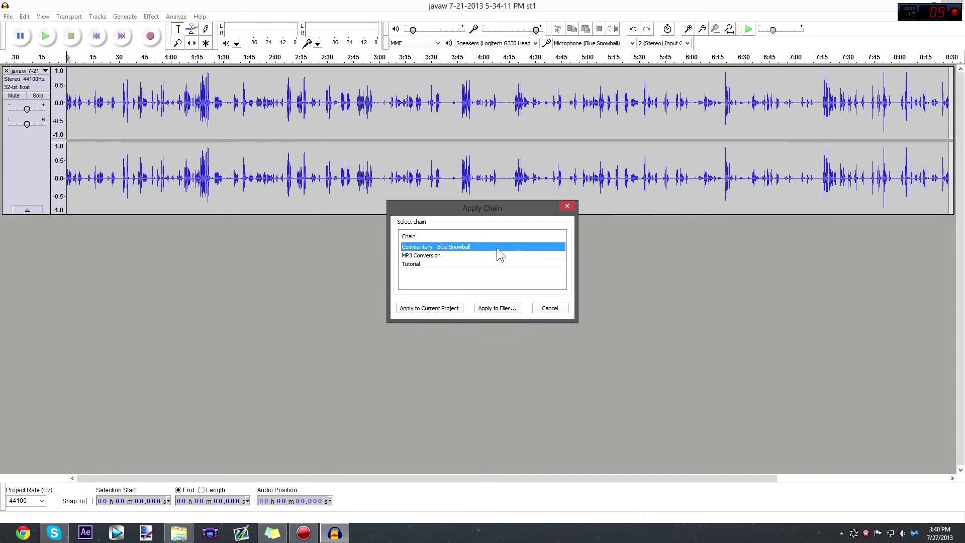
click(441, 309)
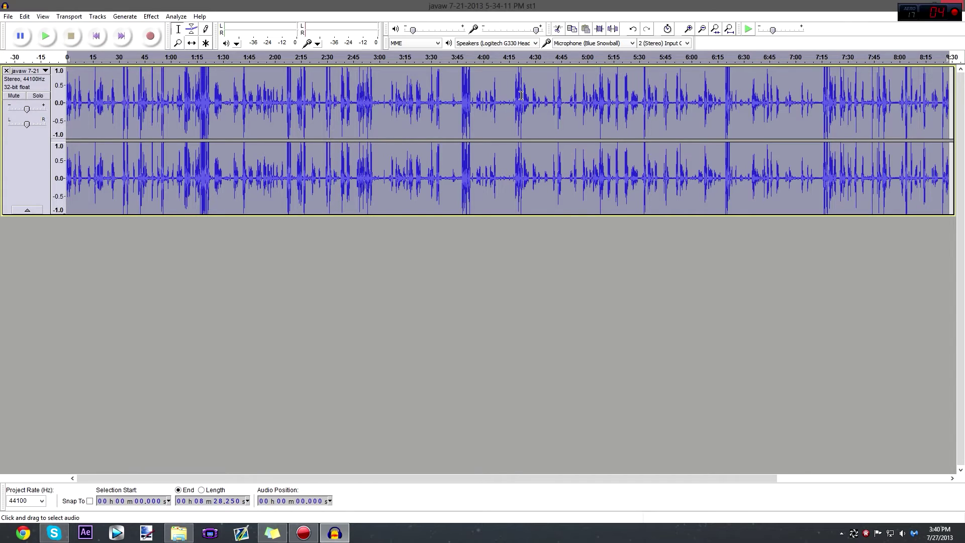
drag(548, 103, 551, 104)
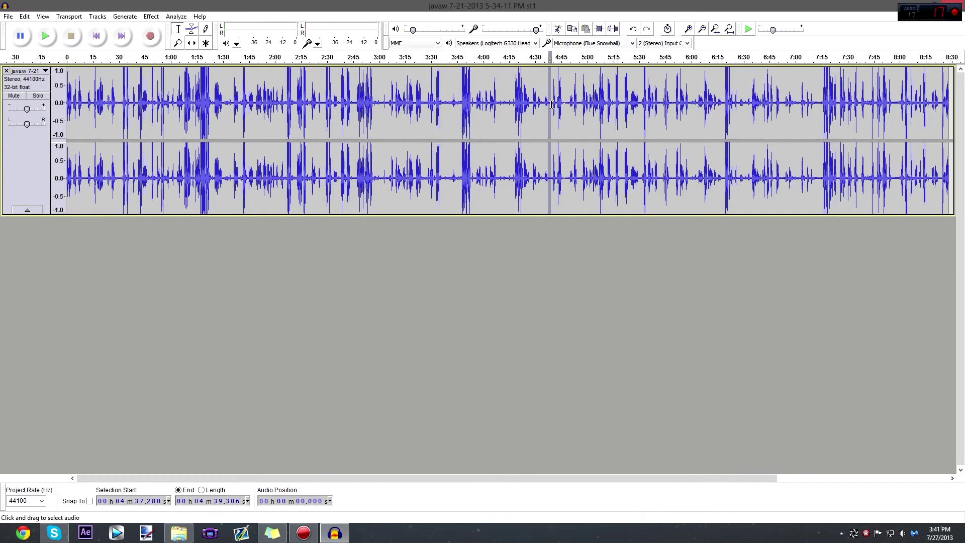
- Capture a noise profile from the quiet selection and remove noise from the whole track
key(alt+c)
key(n)
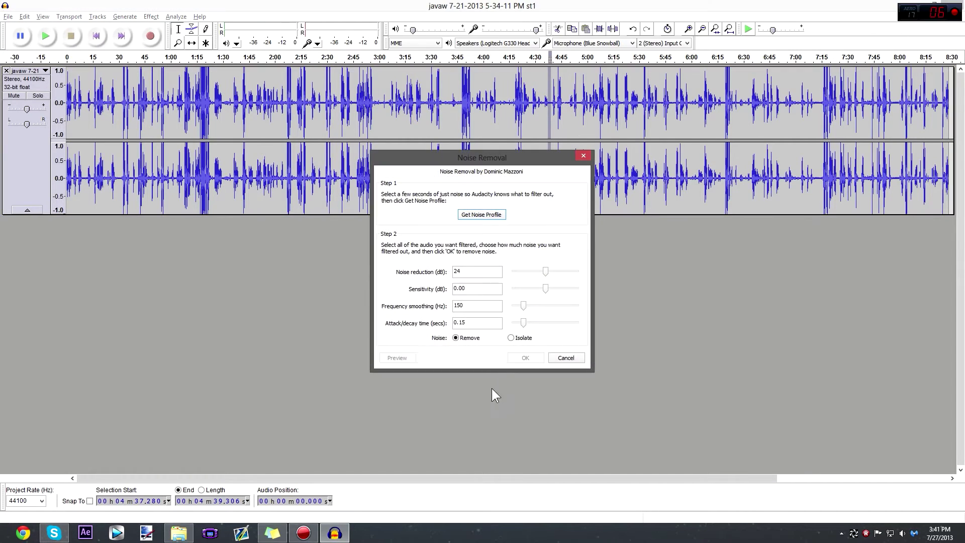
click(481, 215)
key(ctrl+a)
key(alt+c)
key(n)
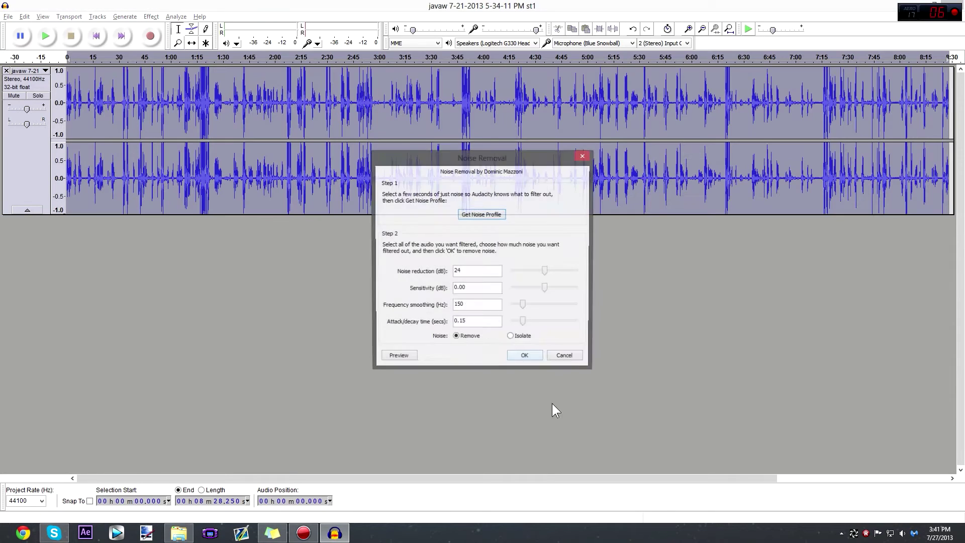
click(516, 353)
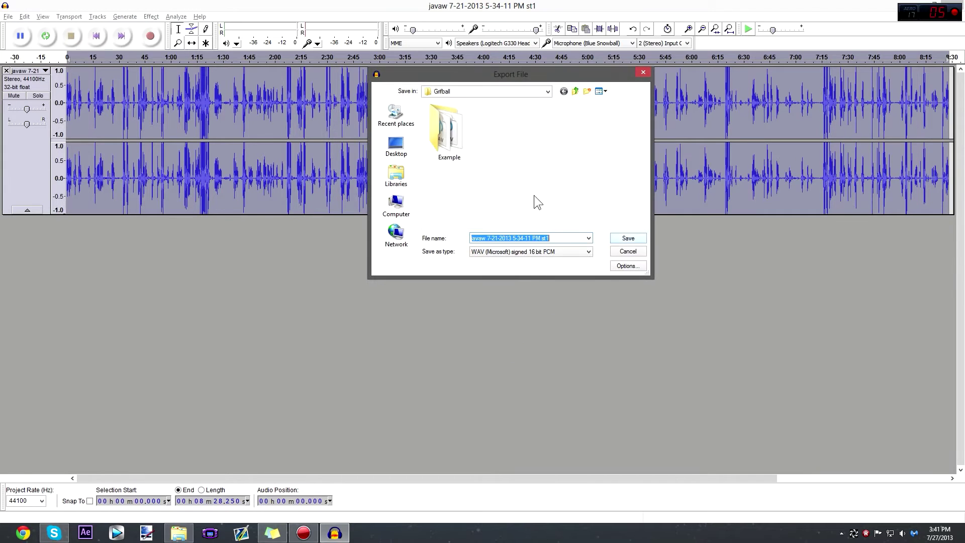
- Export the cleaned commentary as a WAV into the Example folder and quit Audacity
double_click(444, 131)
click(628, 237)
click(539, 338)
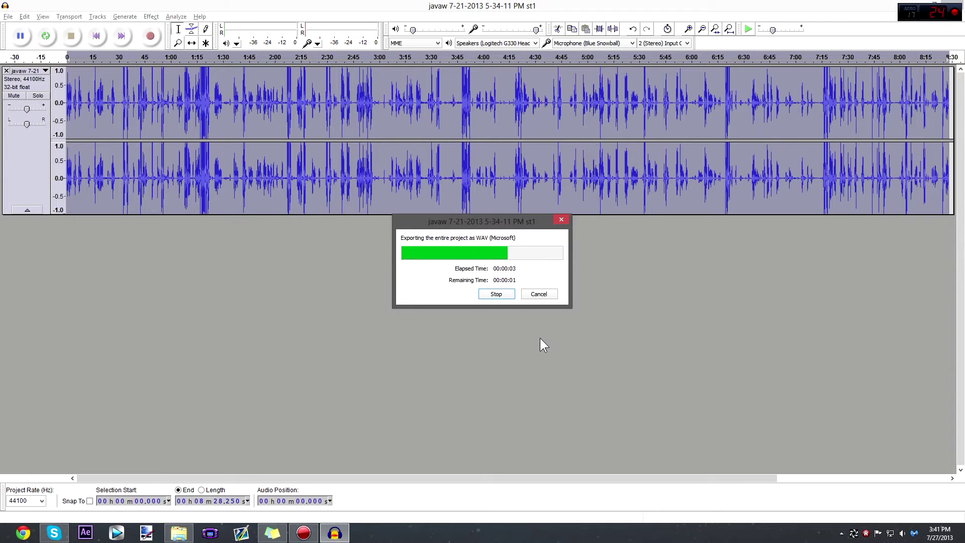
key(ctrl+q)
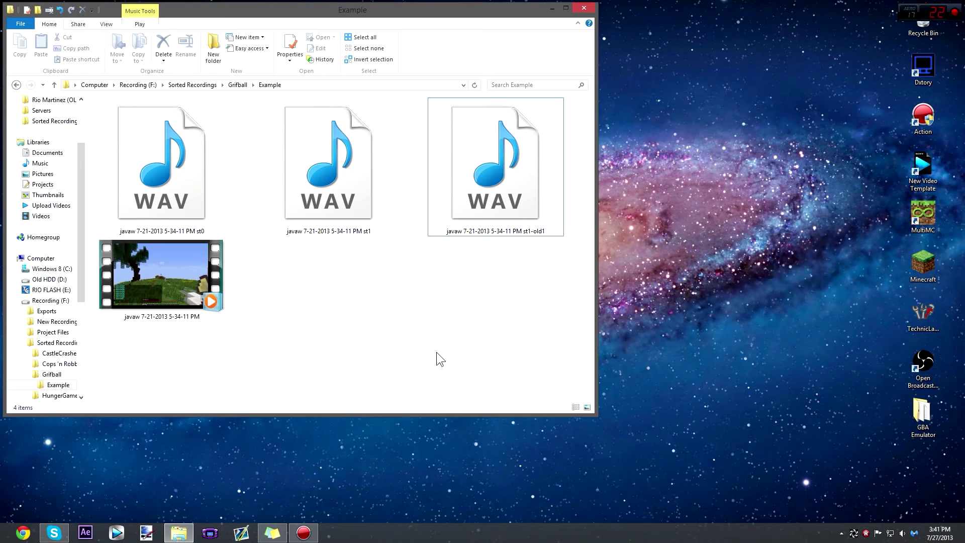
double_click(481, 213)
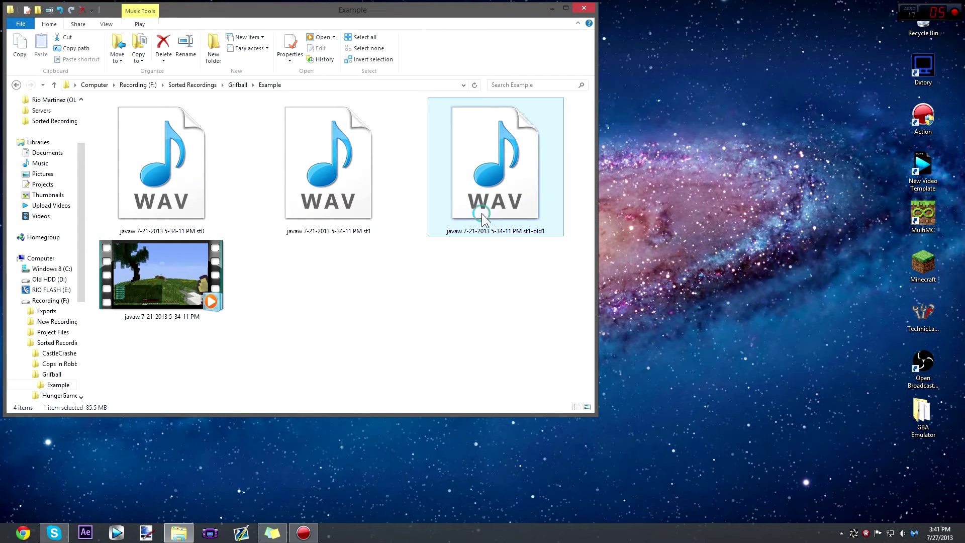
drag(552, 275, 491, 268)
click(307, 185)
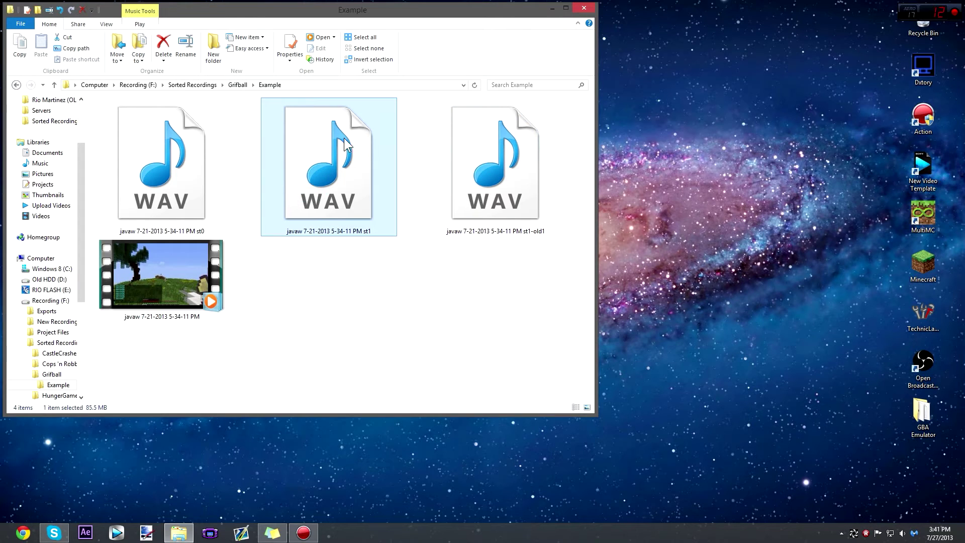
drag(347, 279, 303, 117)
double_click(330, 162)
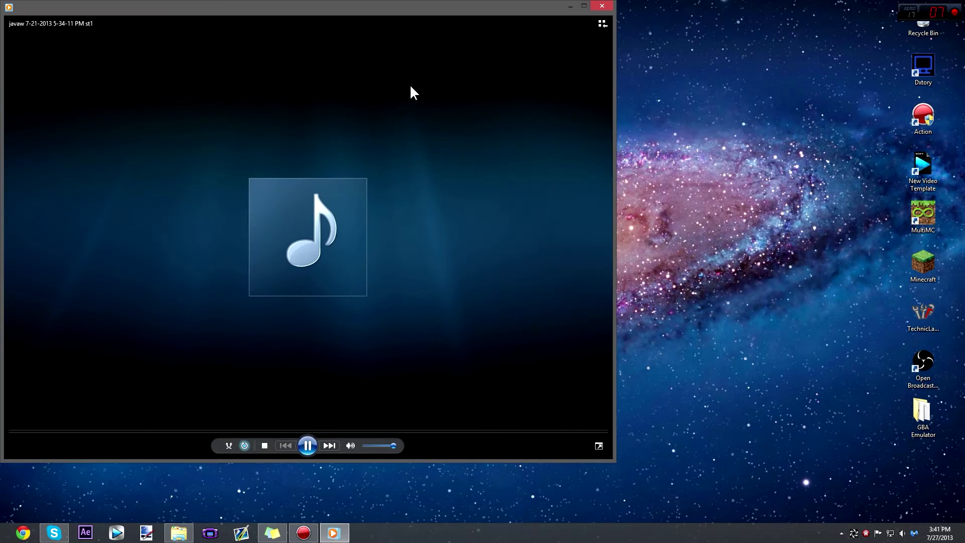
click(601, 6)
click(406, 366)
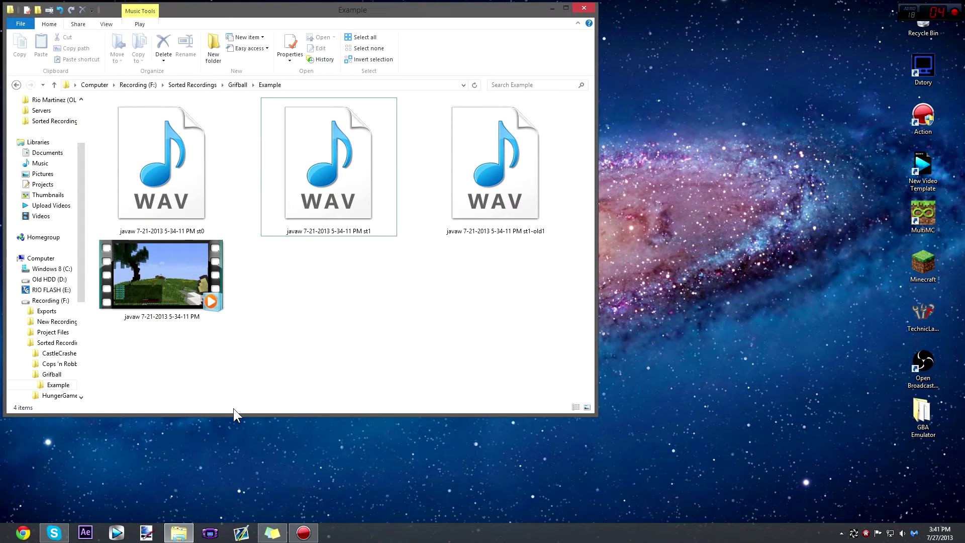
click(115, 534)
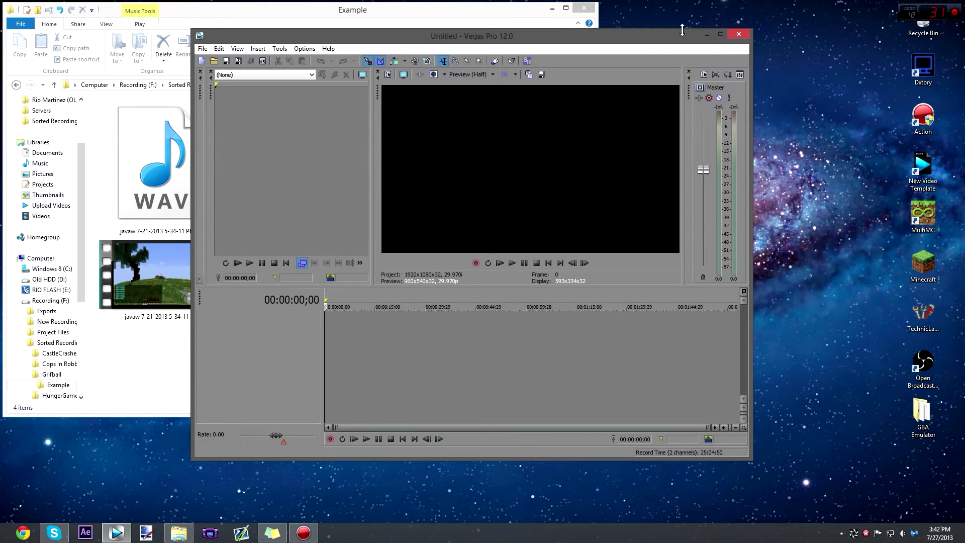
- Move the empty Vegas Pro window beside the Example folder so both stay visible
drag(643, 37, 852, 94)
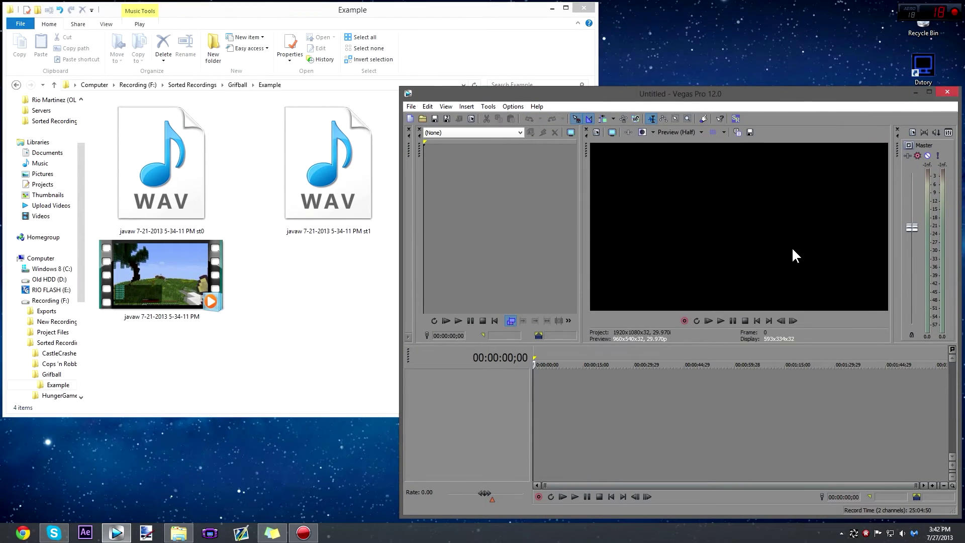
click(334, 319)
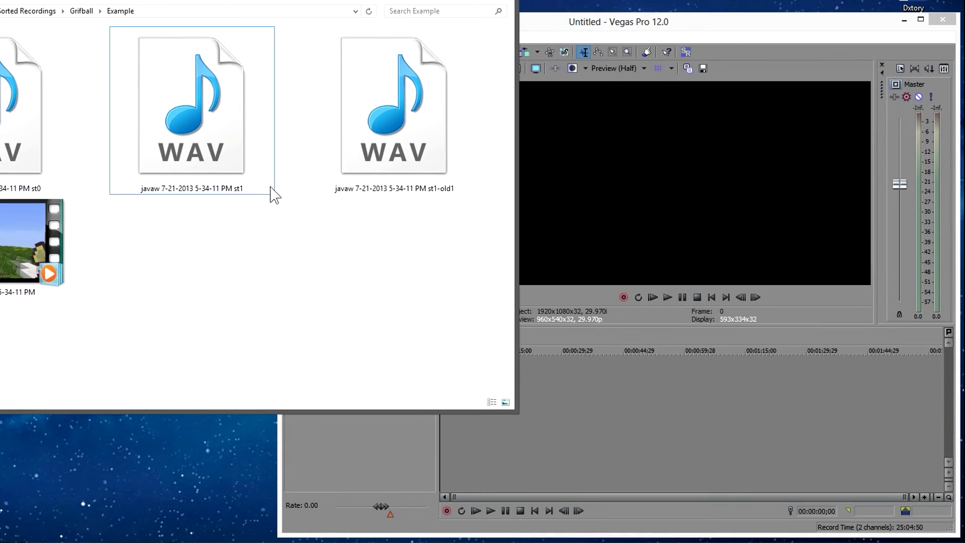
click(635, 25)
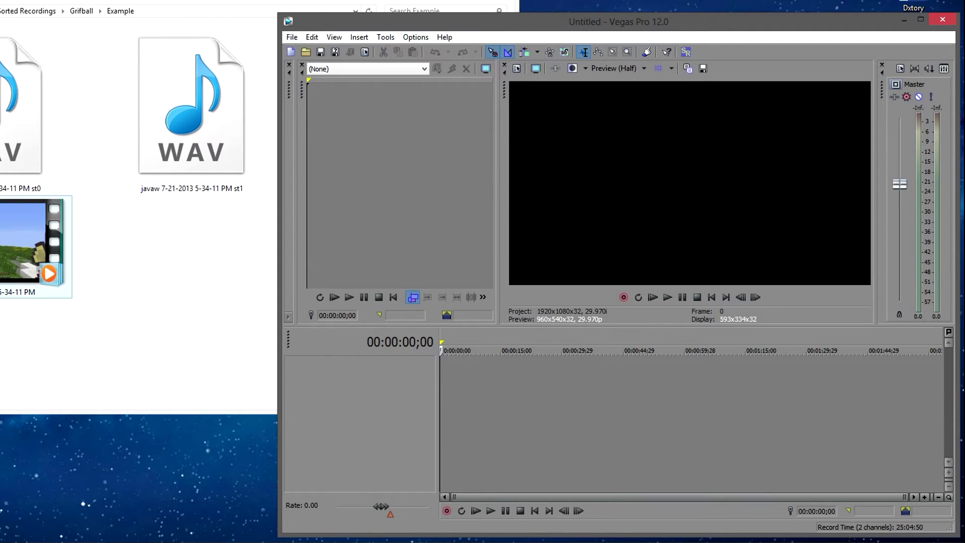
drag(32, 242, 443, 373)
click(685, 230)
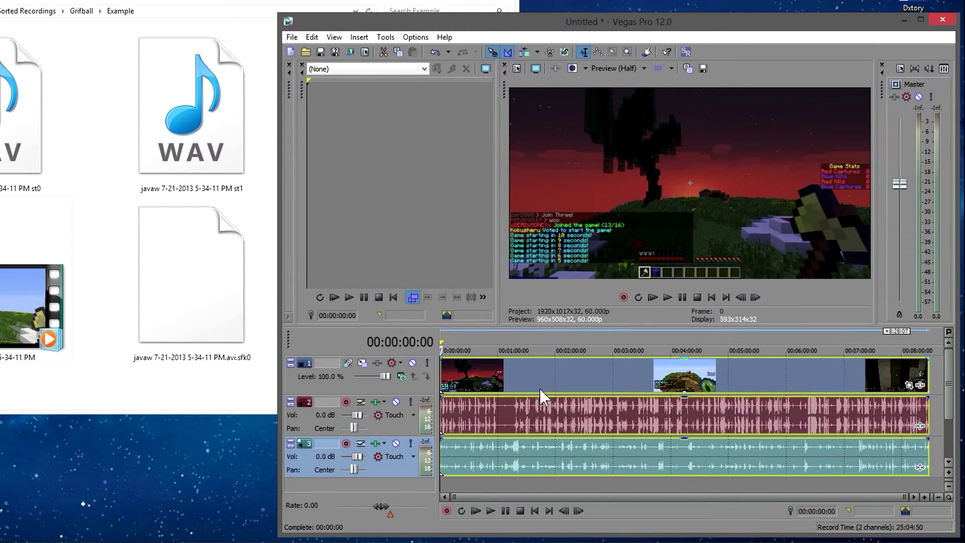
click(523, 373)
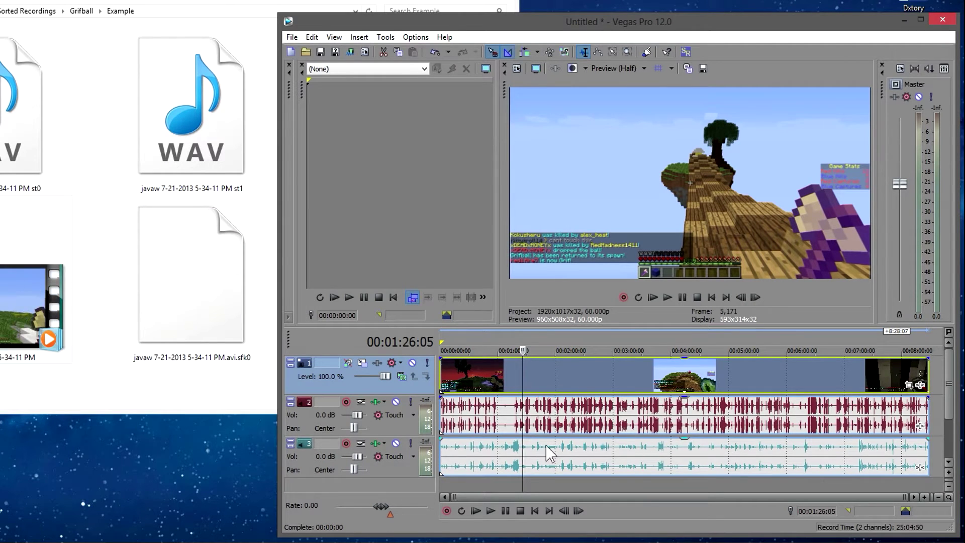
key(space)
click(549, 450)
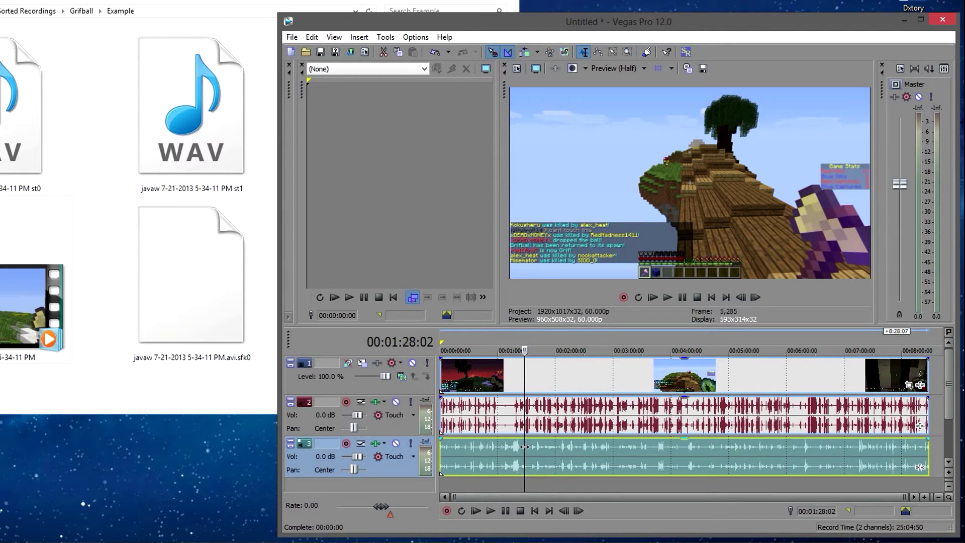
click(522, 386)
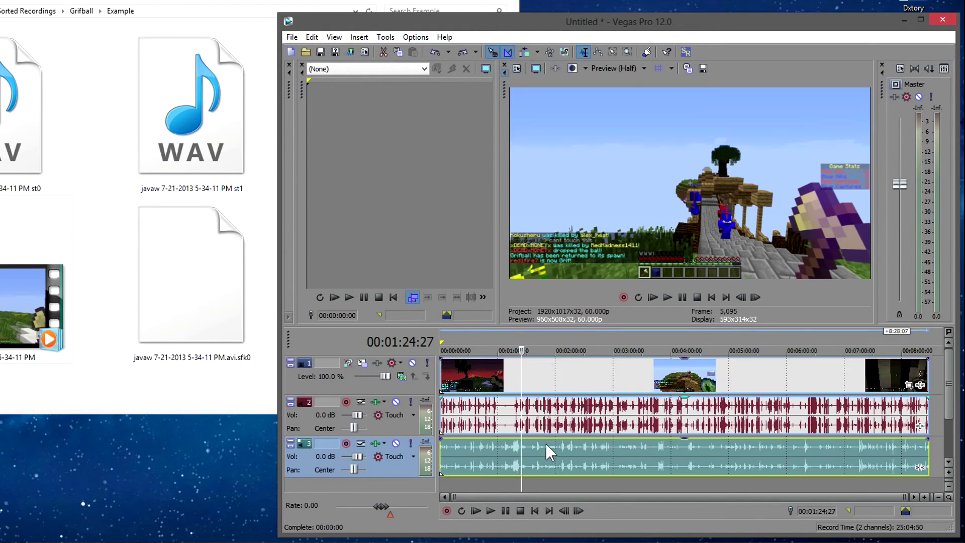
click(517, 375)
click(510, 386)
click(512, 379)
click(506, 376)
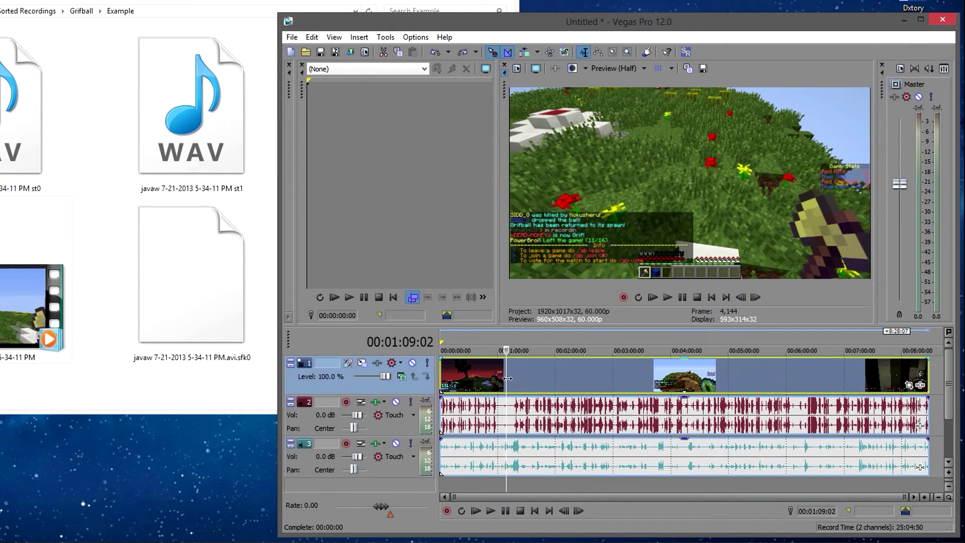
click(507, 465)
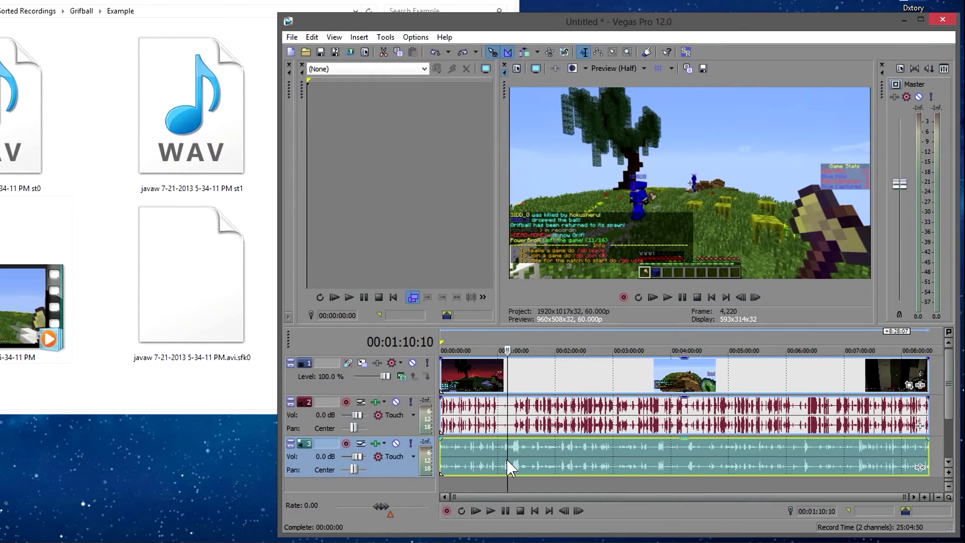
right_click(508, 467)
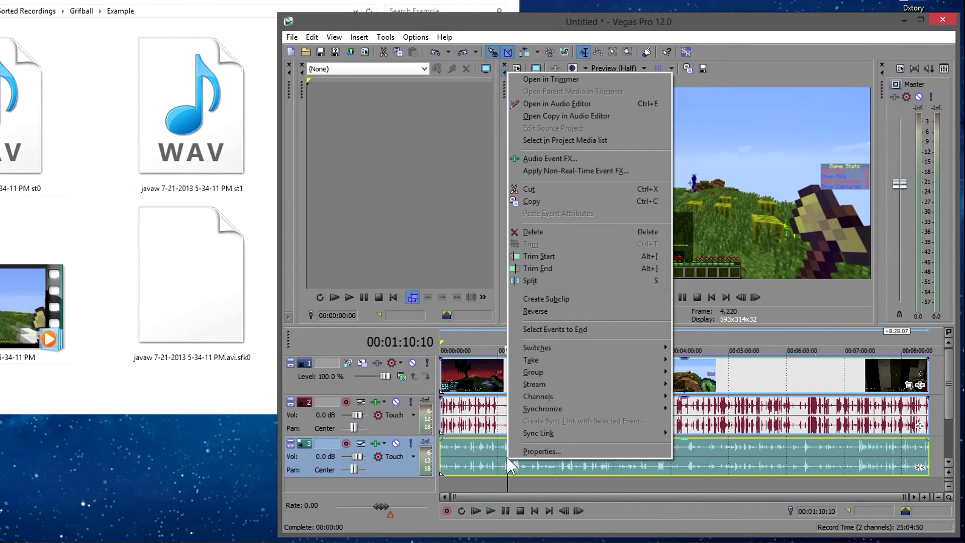
- Remove the track 3 commentary from its group and confirm each event selects on its own
mouse_move(550, 375)
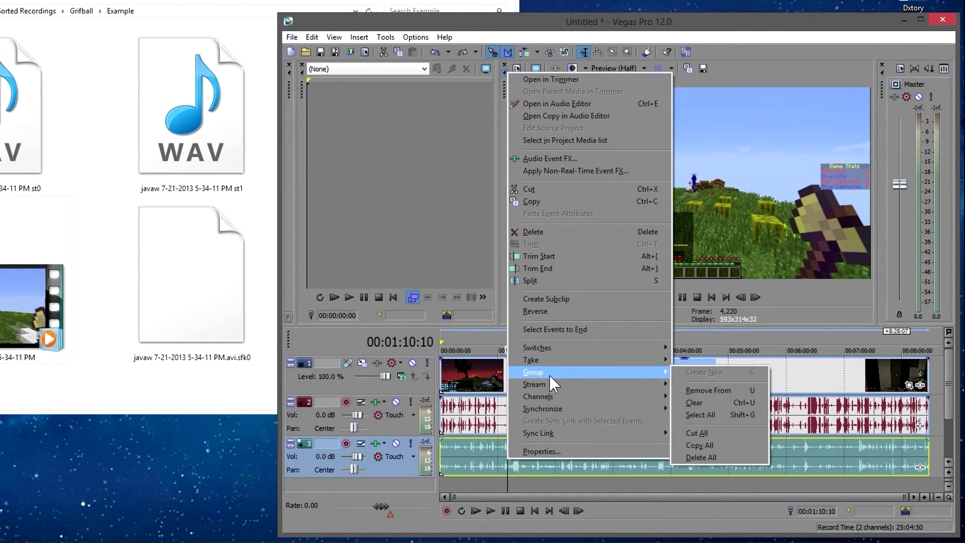
click(734, 389)
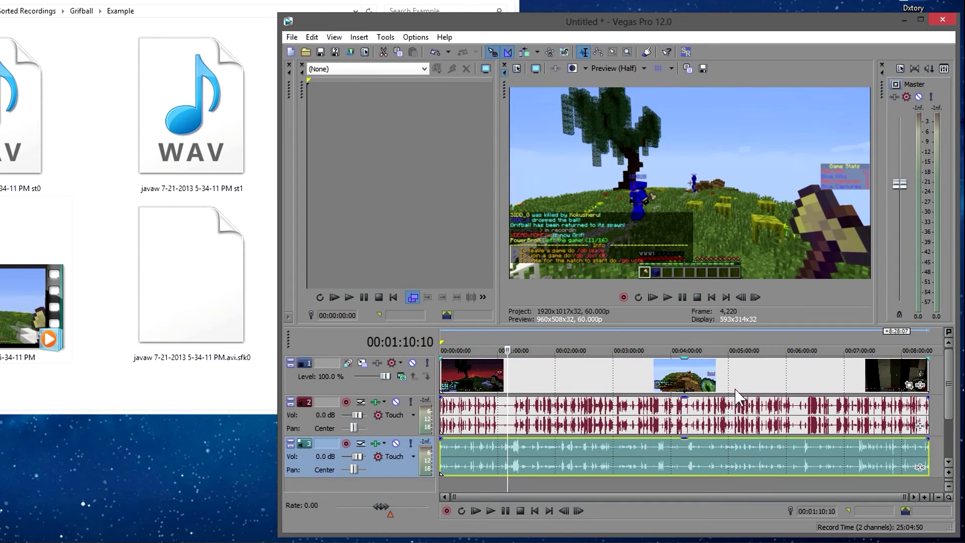
click(605, 417)
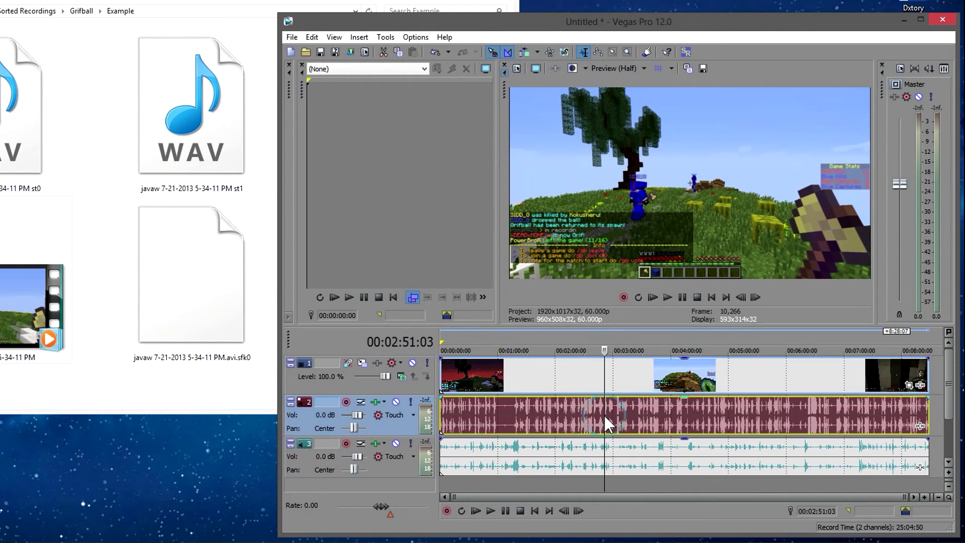
click(583, 382)
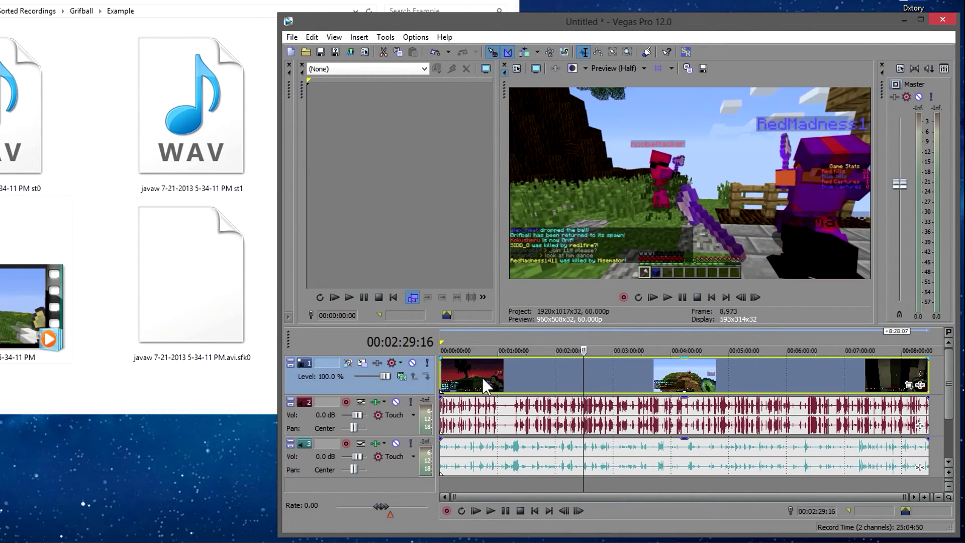
click(482, 417)
click(481, 465)
click(488, 392)
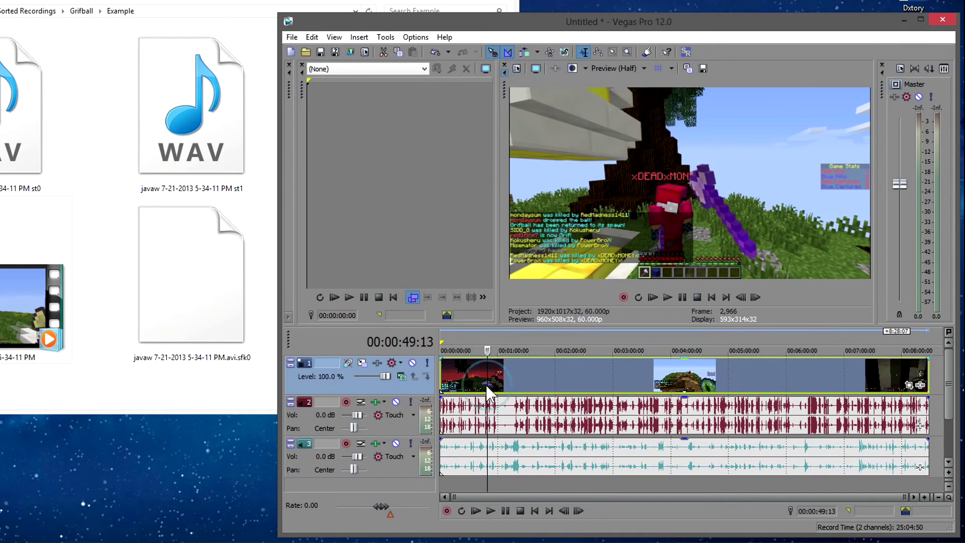
click(469, 426)
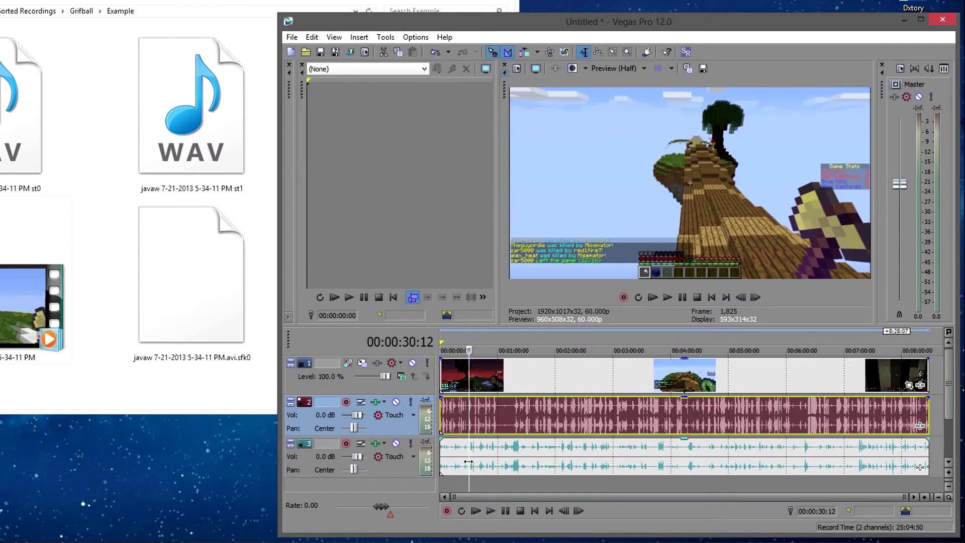
click(470, 459)
key(Delete)
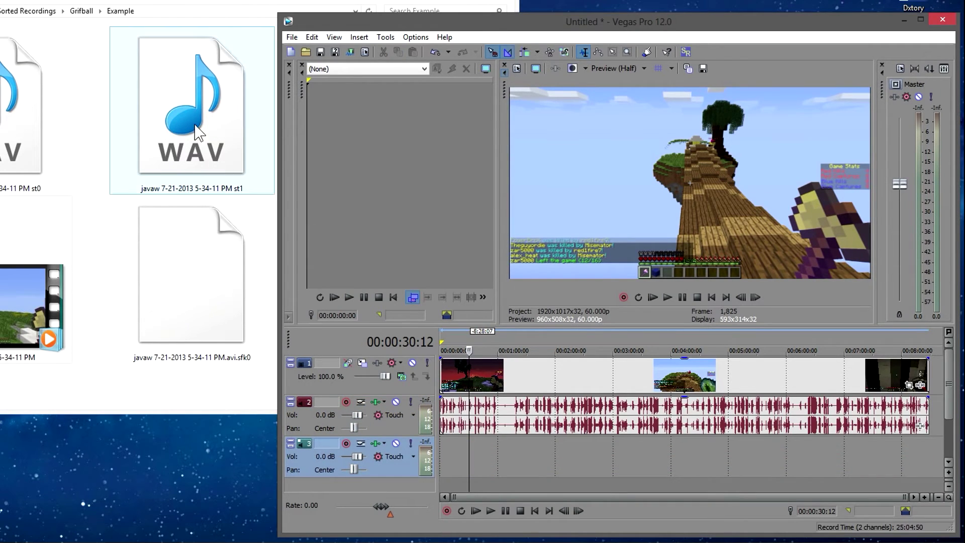
drag(191, 111, 451, 465)
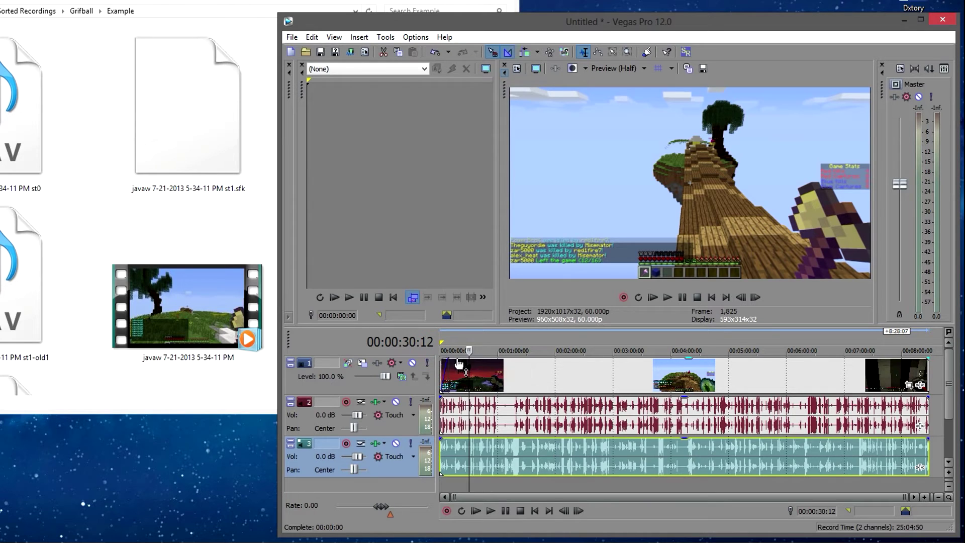
drag(924, 360, 922, 359)
click(443, 342)
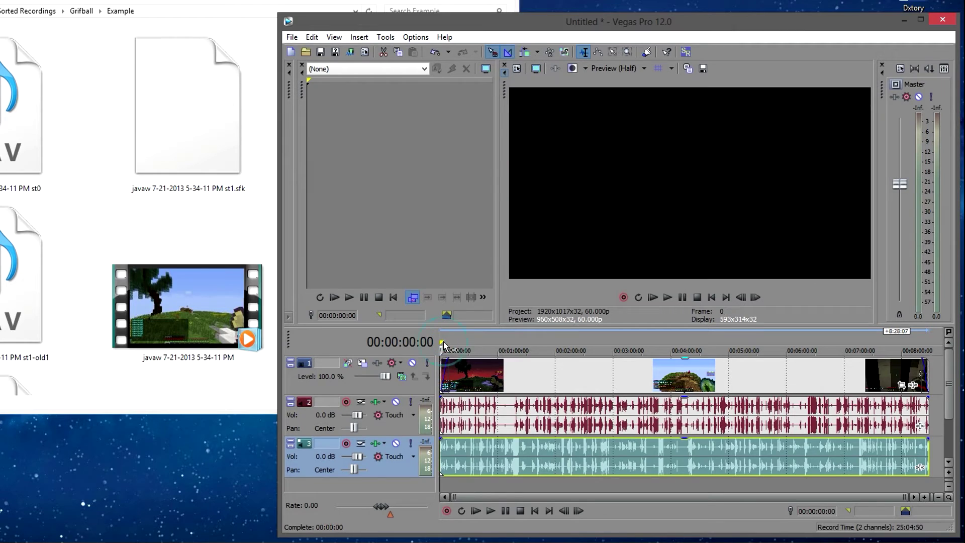
click(447, 341)
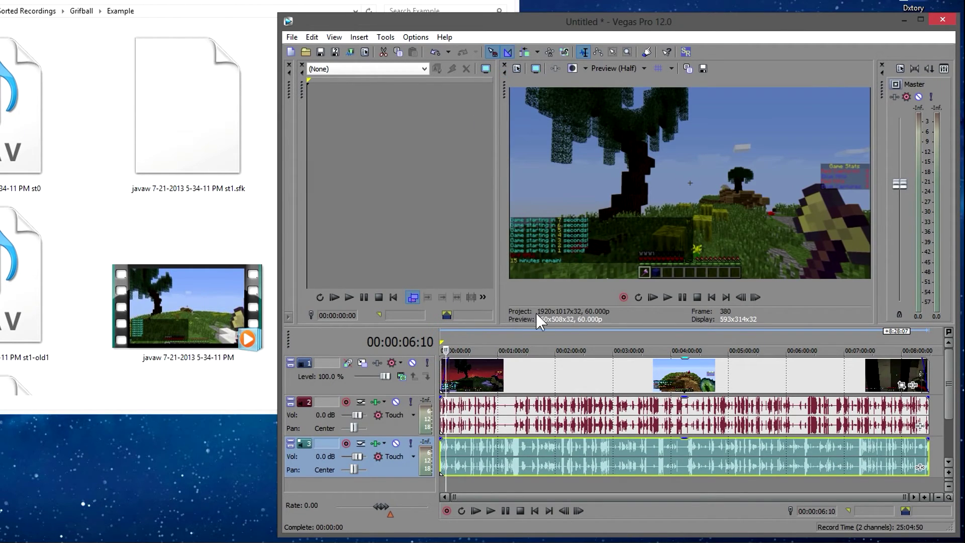
right_click(539, 374)
- Disable resampling in the video event's properties, then cancel out of Render As
click(568, 364)
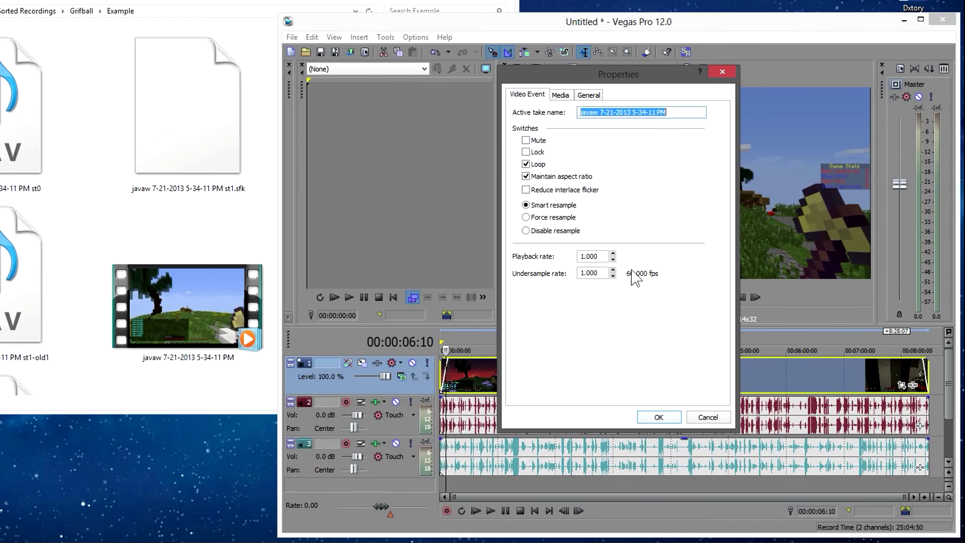
click(535, 230)
click(662, 418)
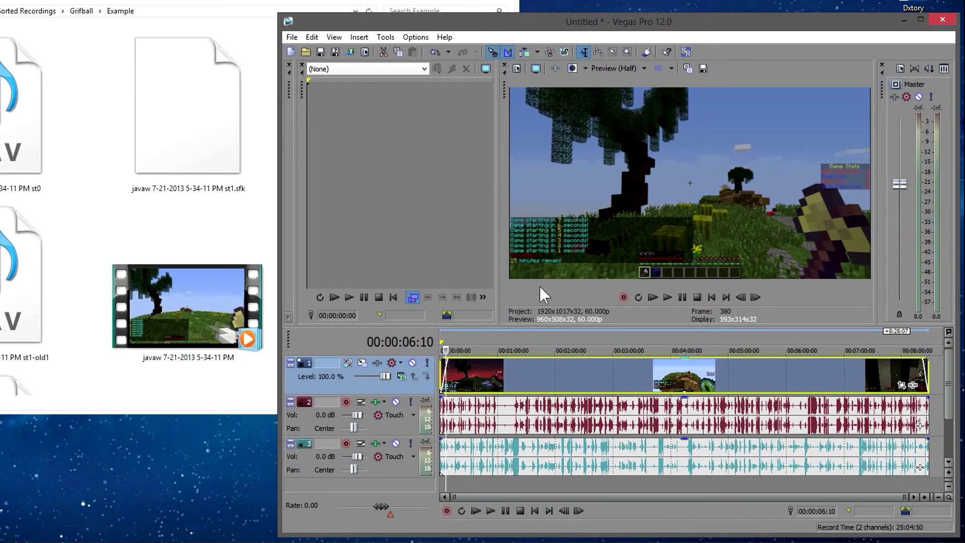
click(350, 51)
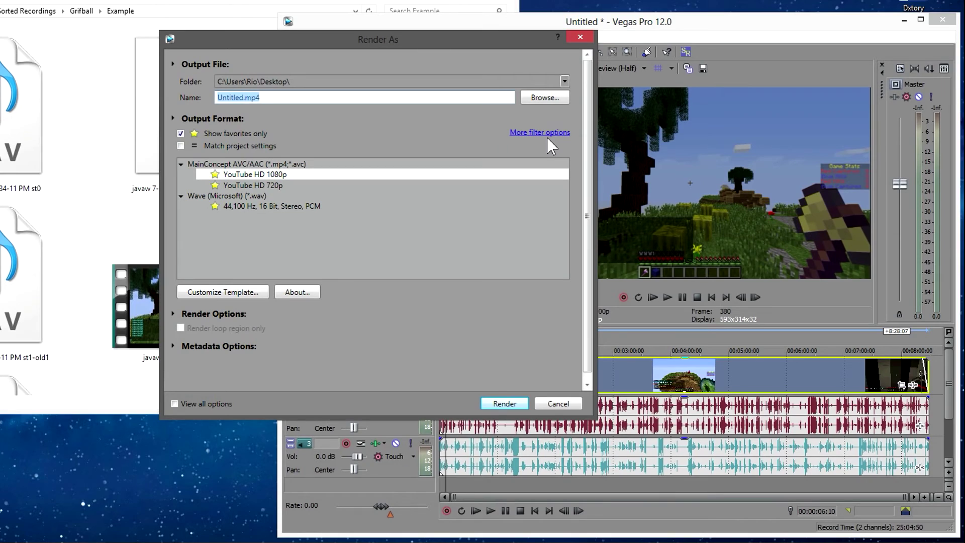
click(568, 404)
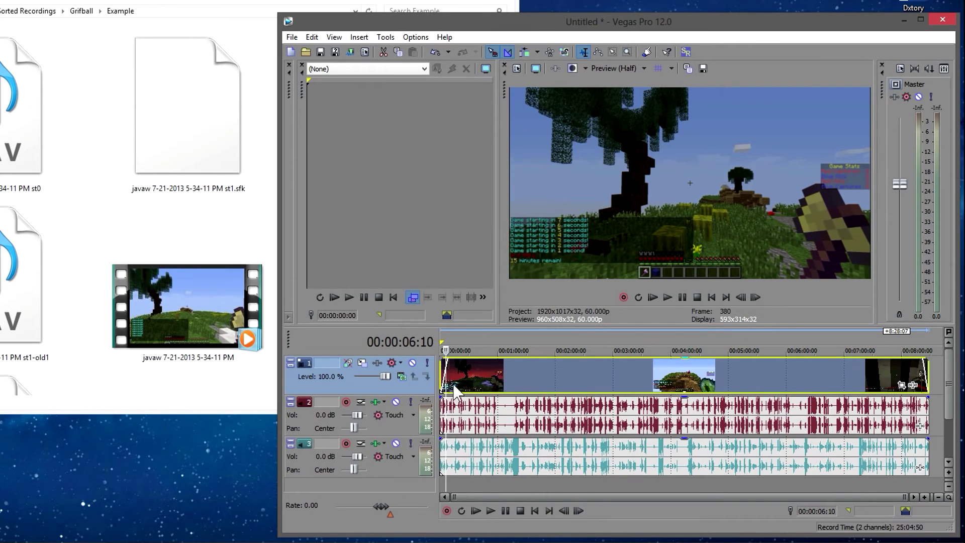
- Snap the video event to the project start and return the playhead home
drag(475, 377, 525, 372)
drag(590, 385, 548, 379)
click(530, 409)
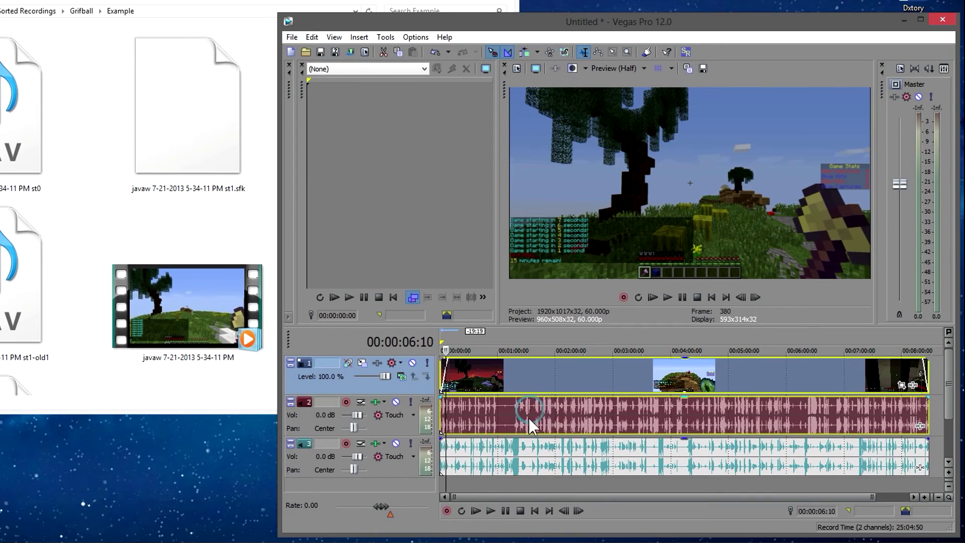
ctrl+click(520, 472)
ctrl+click(513, 372)
key(Home)
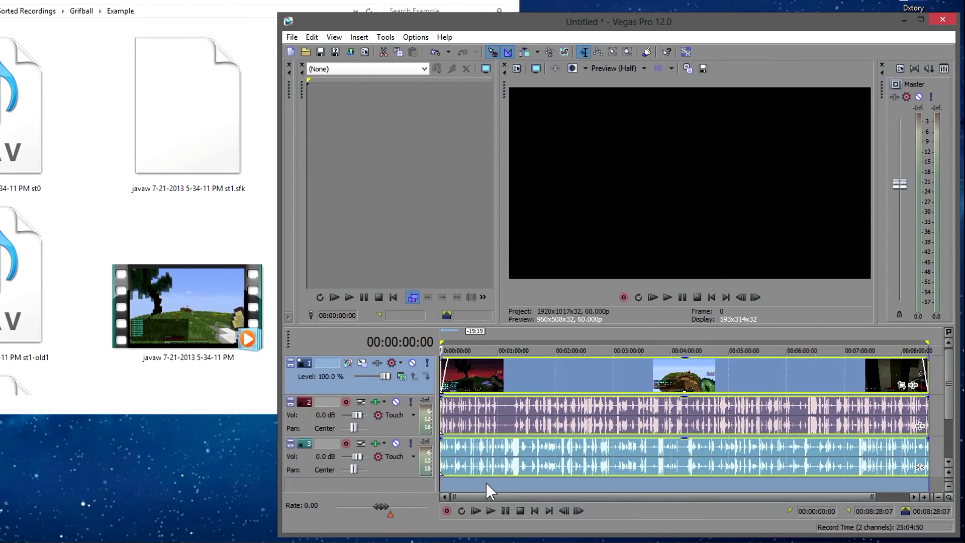
- Group the commentary, game-audio and video events together with Group > Create New
click(478, 483)
click(499, 470)
ctrl+click(500, 427)
ctrl+click(505, 378)
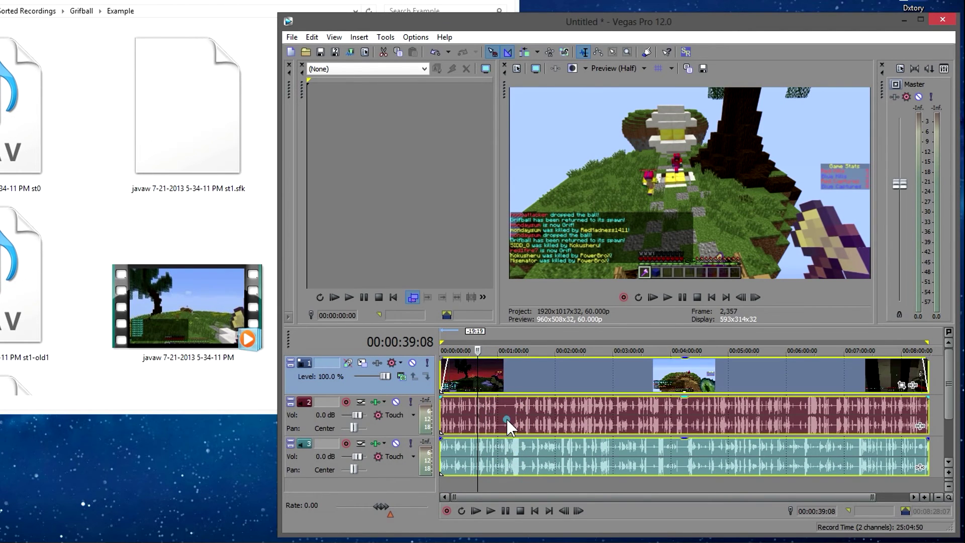
right_click(502, 454)
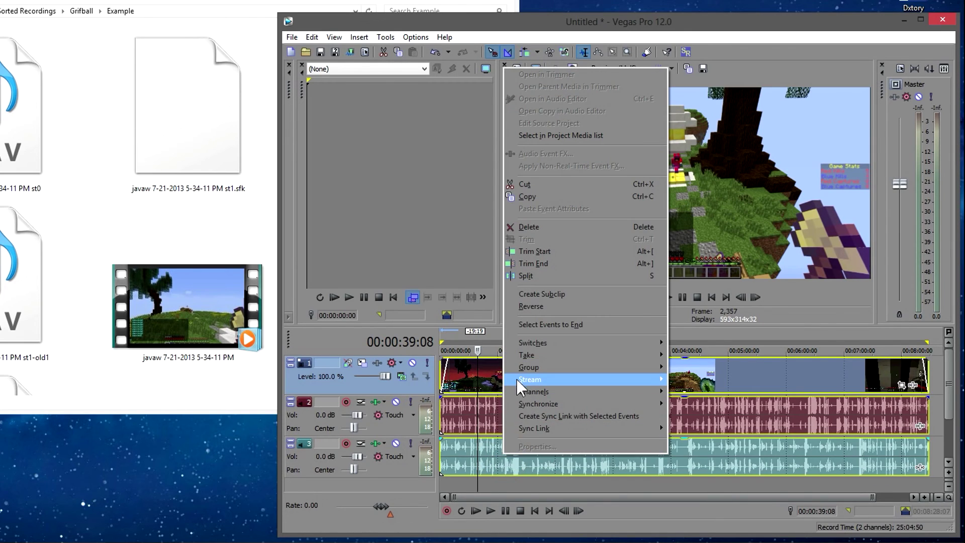
mouse_move(519, 369)
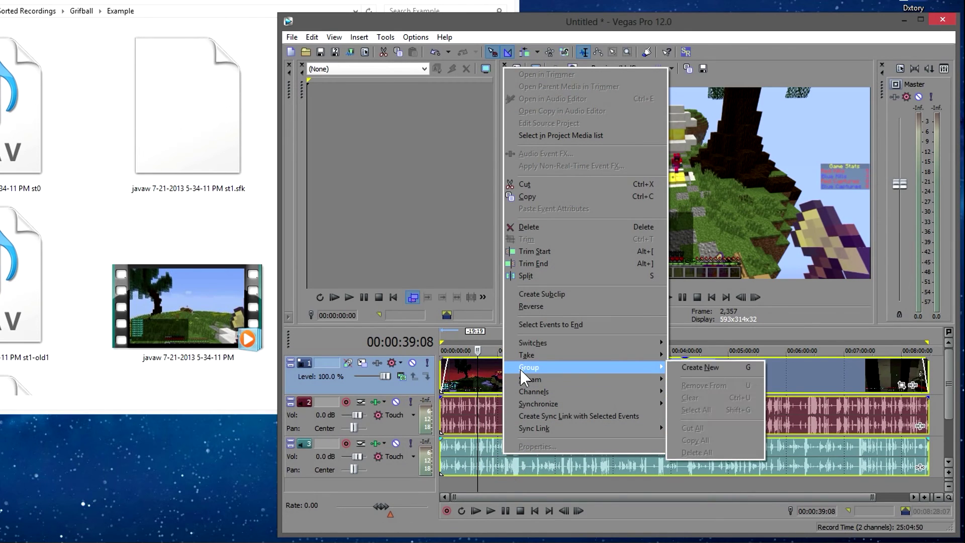
click(698, 367)
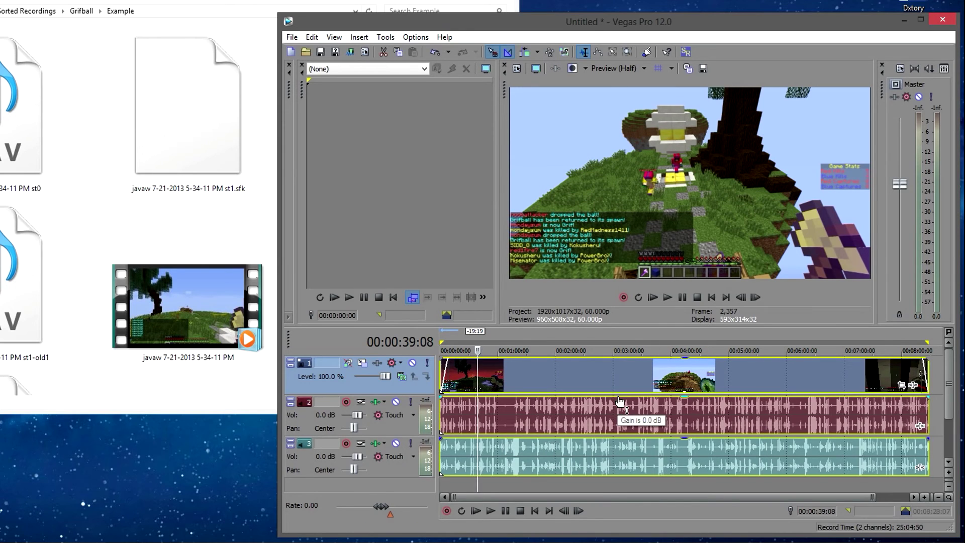
click(516, 483)
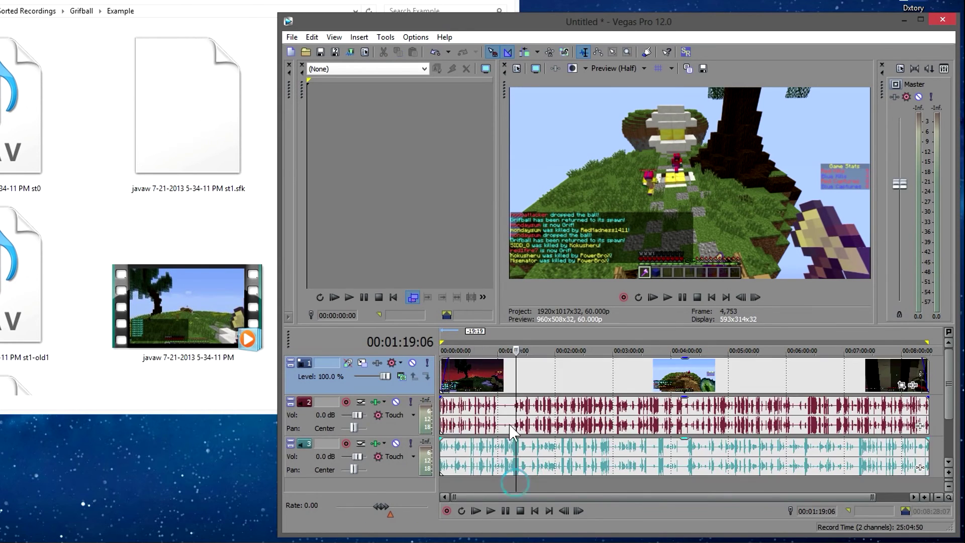